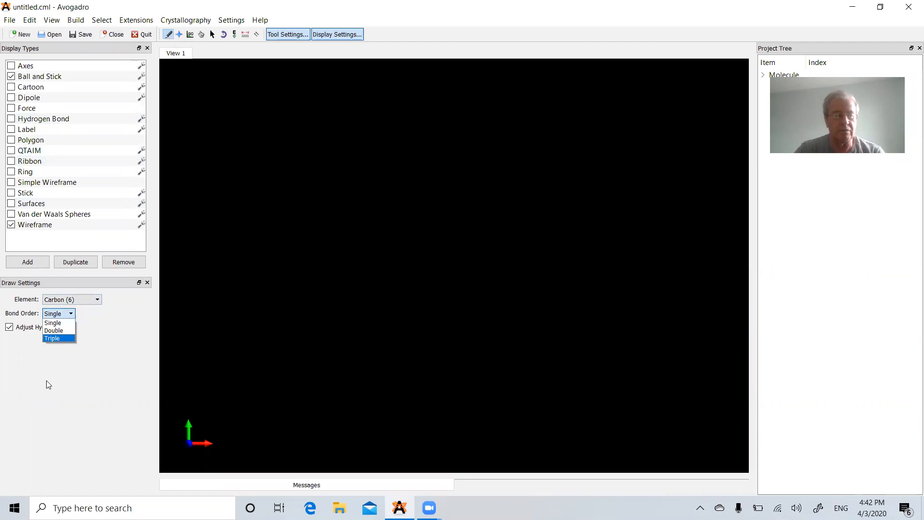
# View the periodic table offered for other drawing elements and close it without picking an element.
pyautogui.click(48, 382)
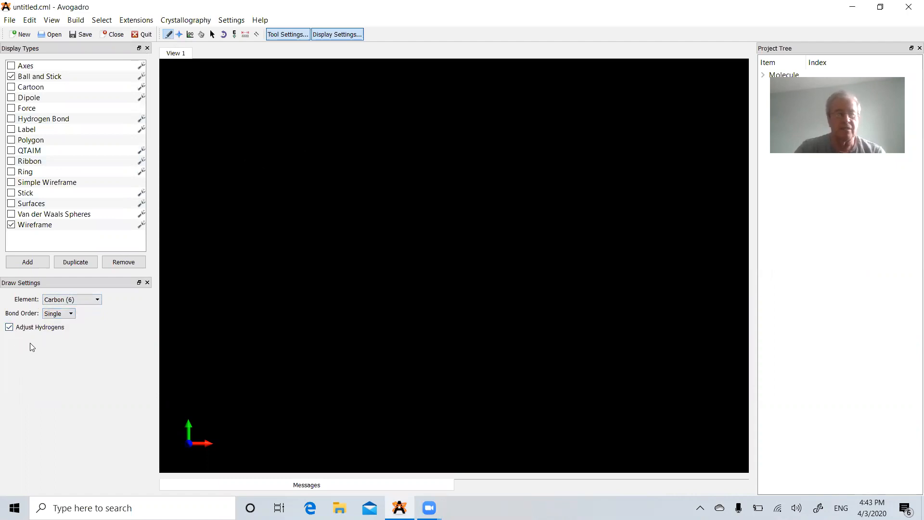
pyautogui.click(88, 302)
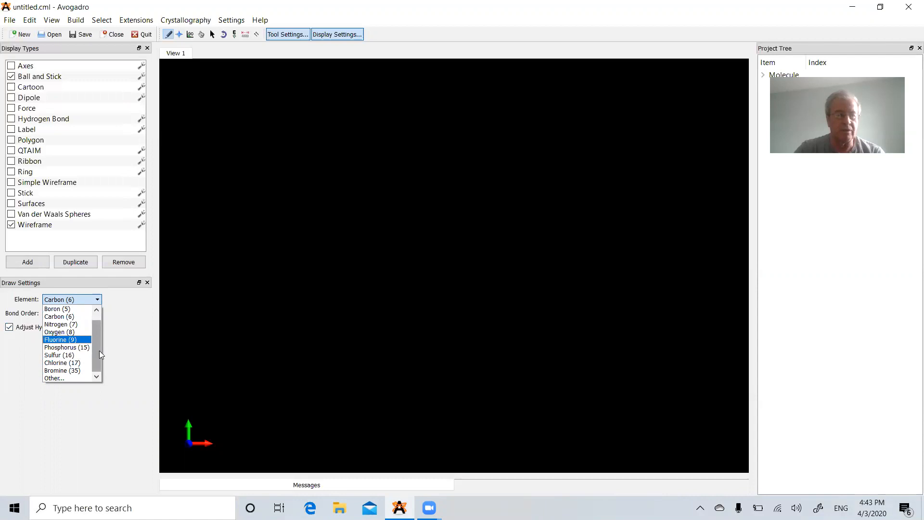
pyautogui.click(55, 378)
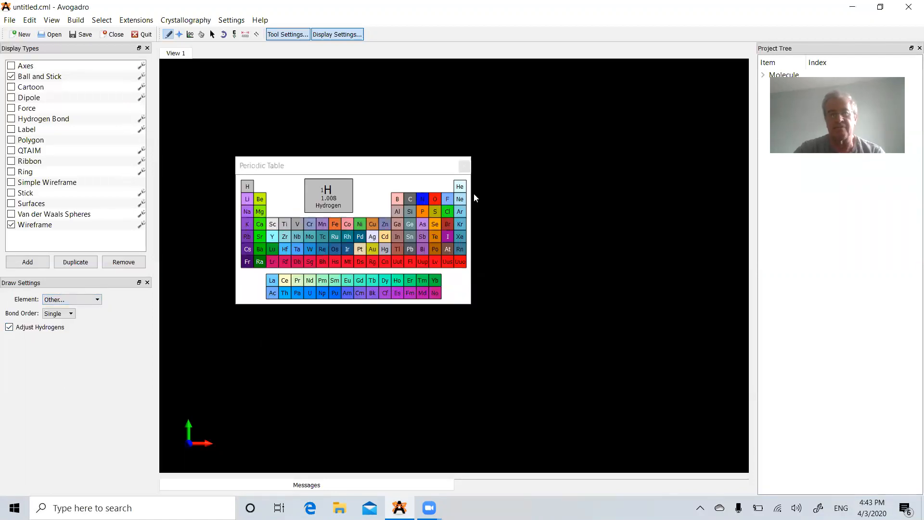
pyautogui.click(465, 166)
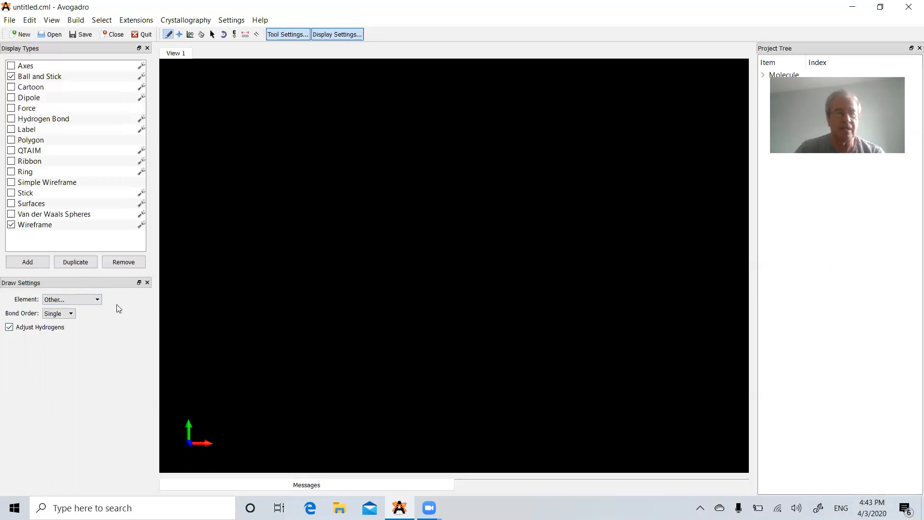
# Set the drawing element to Carbon (6) and place one carbon atom with its hydrogens in the empty view.
pyautogui.click(71, 300)
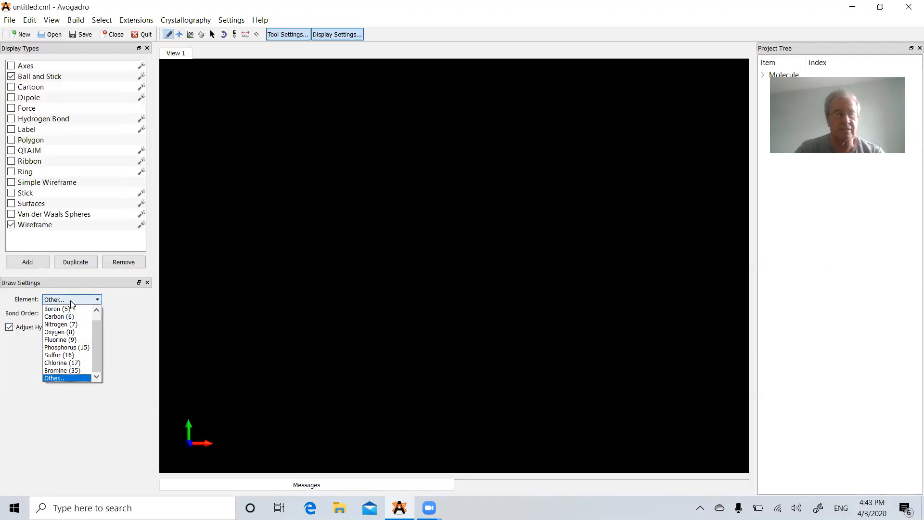
pyautogui.click(60, 317)
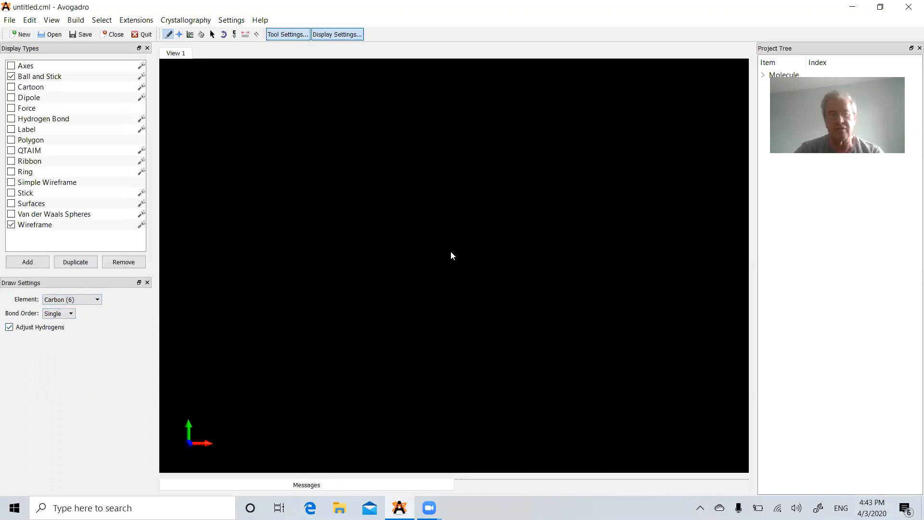
pyautogui.click(397, 210)
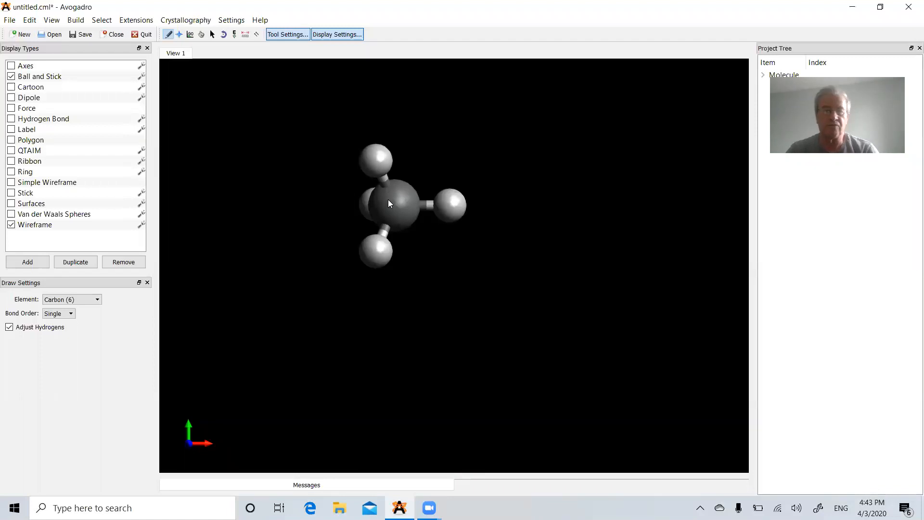
# Examine the methane molecule with the Navigate tool by rotating, moving and enlarging it.
pyautogui.click(179, 34)
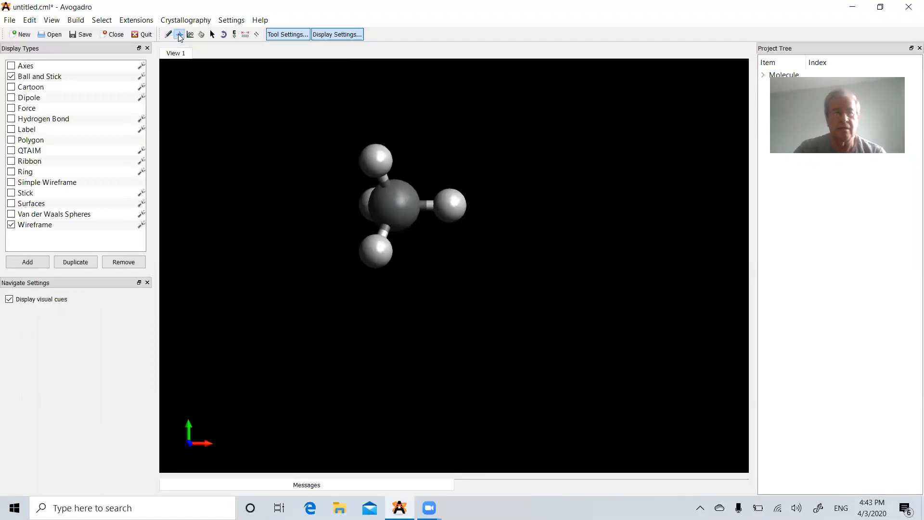
pyautogui.moveTo(399, 200); pyautogui.dragTo(345, 235)
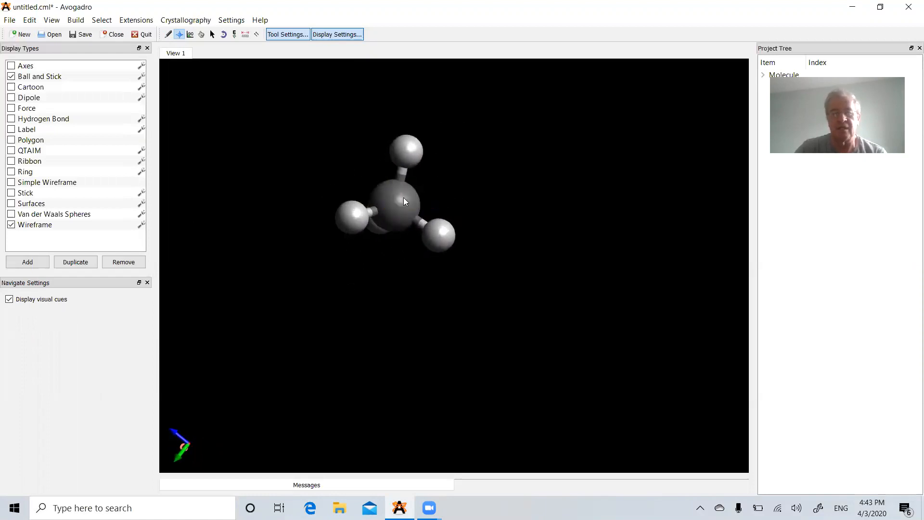
pyautogui.moveTo(399, 192); pyautogui.dragTo(454, 214, button='right')
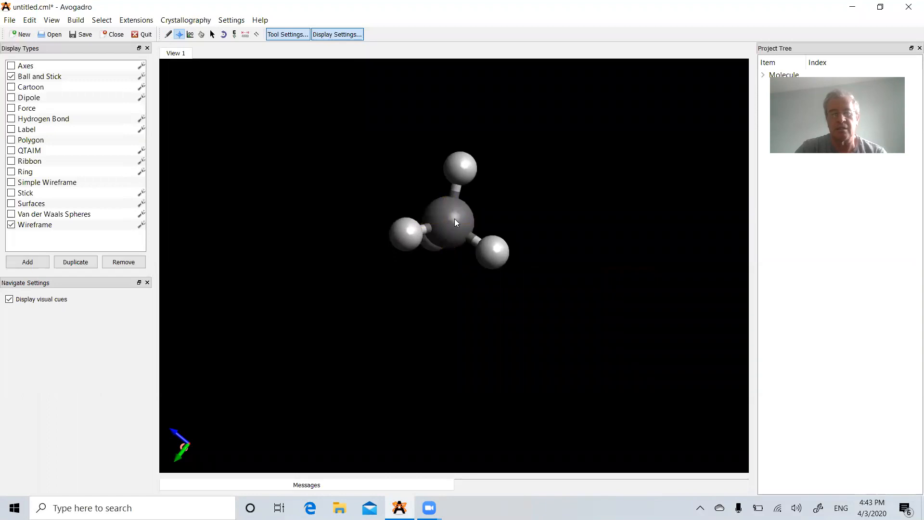
pyautogui.scroll(3, 447, 213)
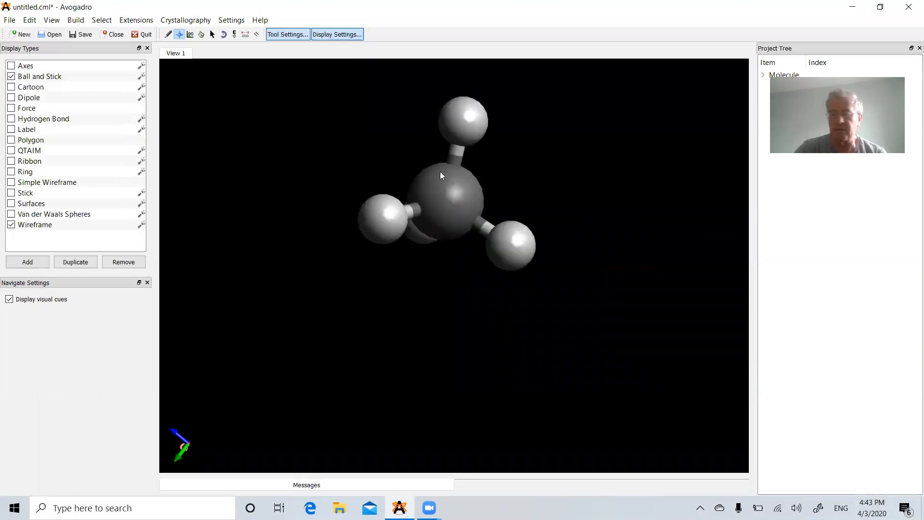
pyautogui.moveTo(443, 198); pyautogui.dragTo(441, 208)
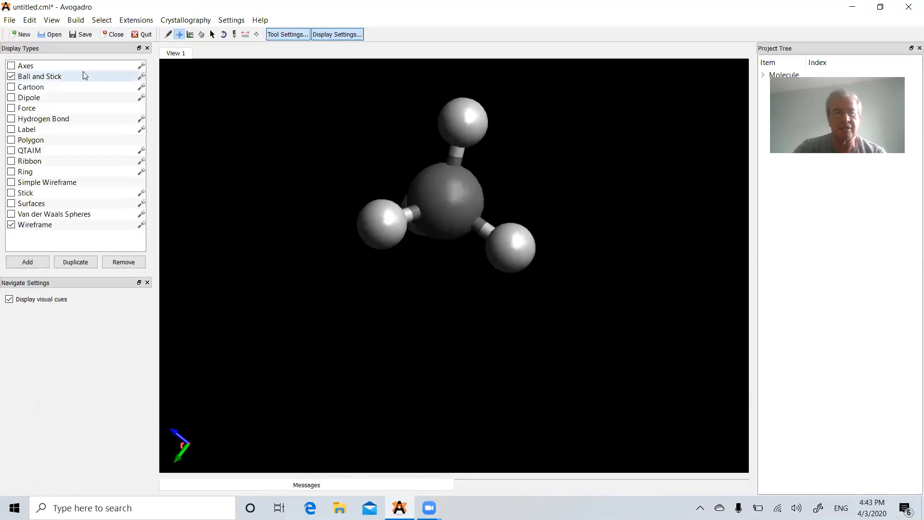
# Draw a second carbon atom joined to the first by a single bond to build ethane.
pyautogui.click(167, 35)
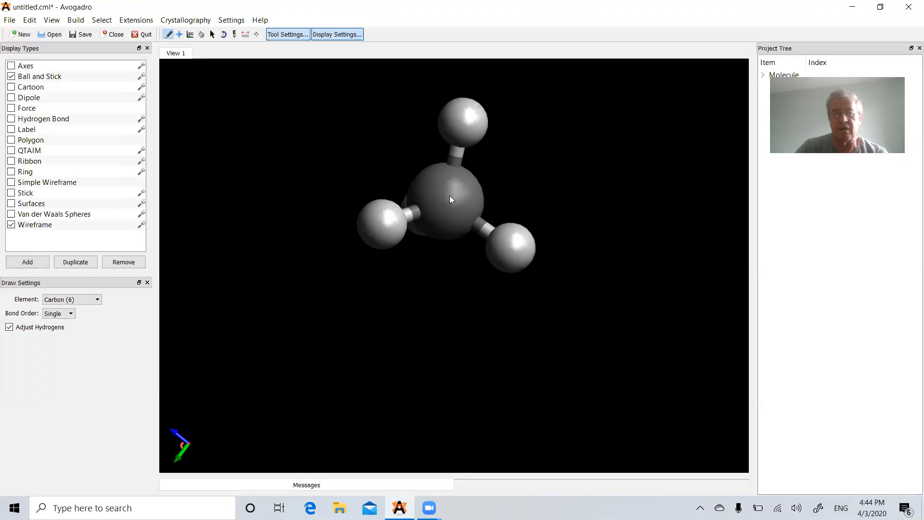
pyautogui.scroll(-3, 452, 200)
pyautogui.moveTo(498, 202)
pyautogui.mouseDown()
pyautogui.moveTo(549, 212)
pyautogui.moveTo(613, 203)
pyautogui.moveTo(569, 196)
pyautogui.mouseUp()
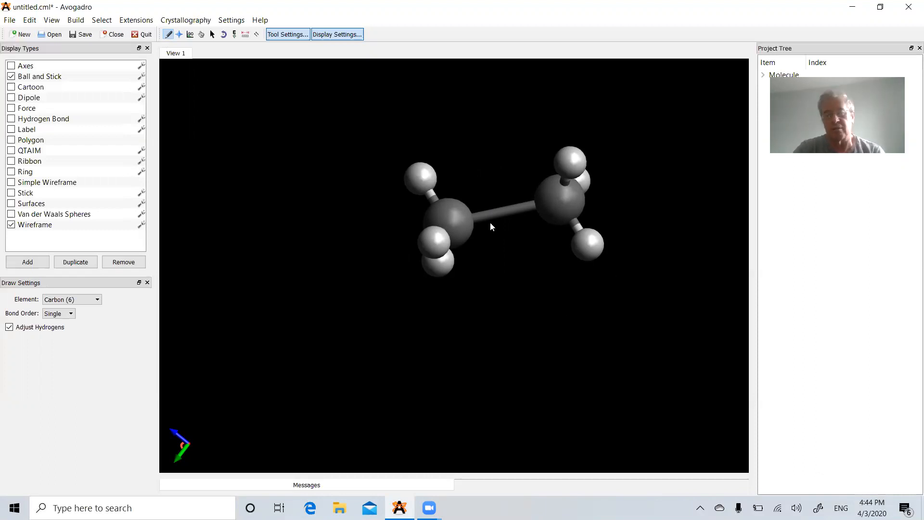
# Set the bond order to Double and apply it to the carbon–carbon bond to make ethene.
pyautogui.click(179, 34)
pyautogui.moveTo(509, 211); pyautogui.dragTo(405, 222, button='right')
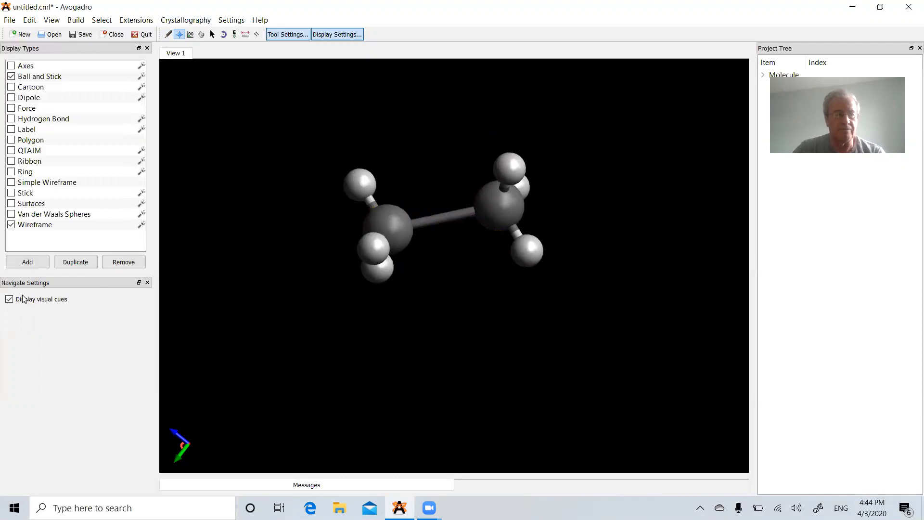
pyautogui.click(168, 35)
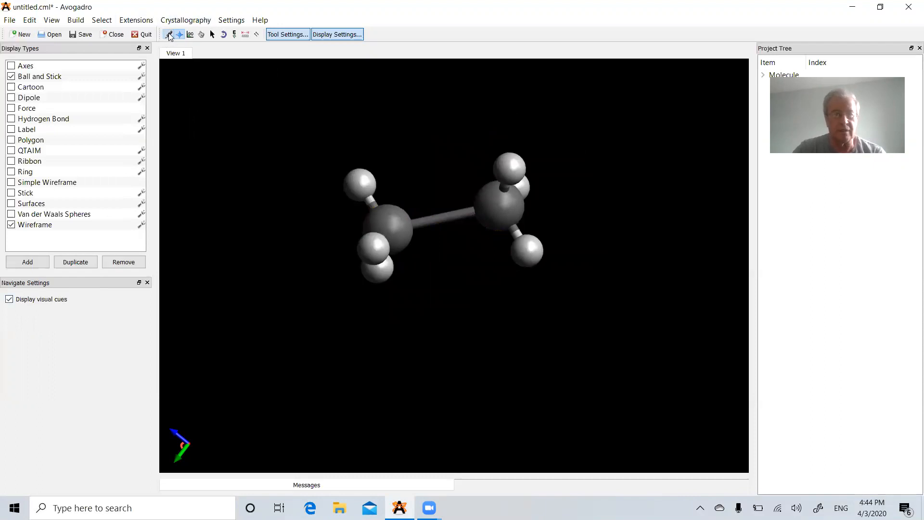
pyautogui.click(55, 314)
pyautogui.click(57, 332)
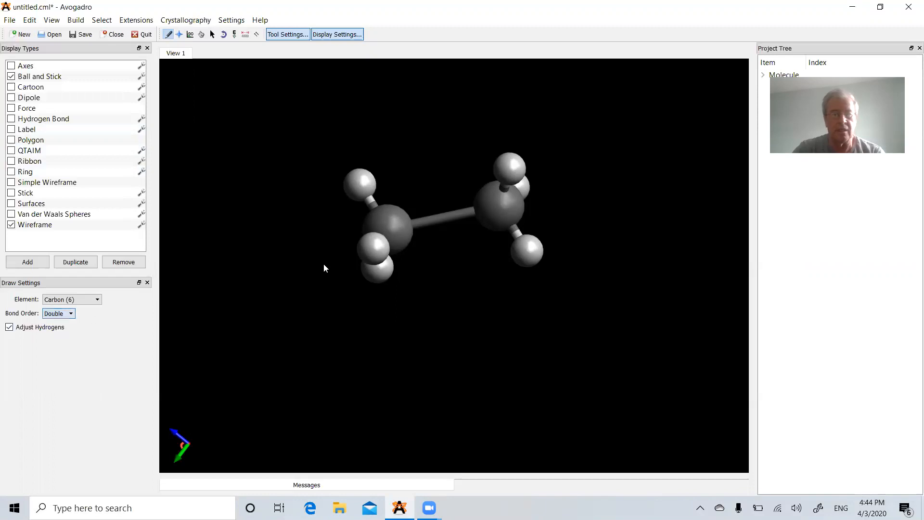
pyautogui.click(448, 216)
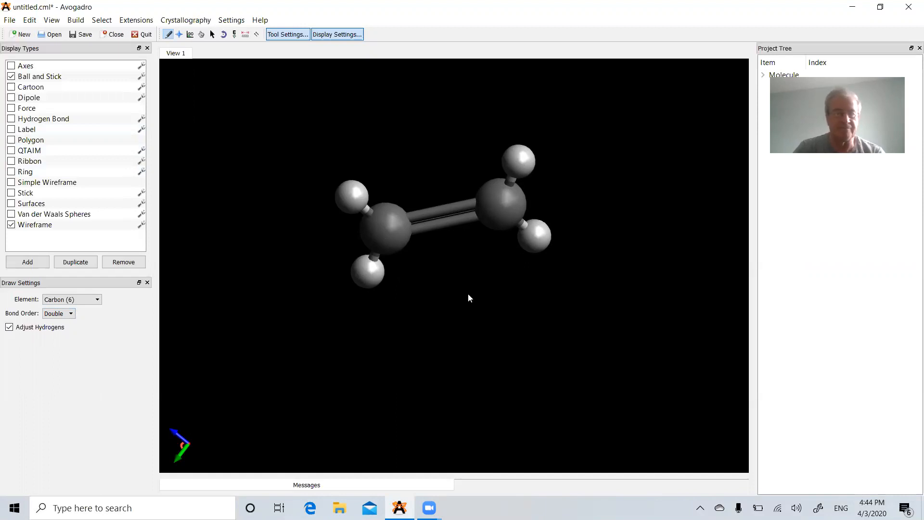
# Set the bond order to Triple, apply it to the carbon–carbon bond, and inspect the resulting ethyne from another angle.
pyautogui.click(57, 314)
pyautogui.click(63, 339)
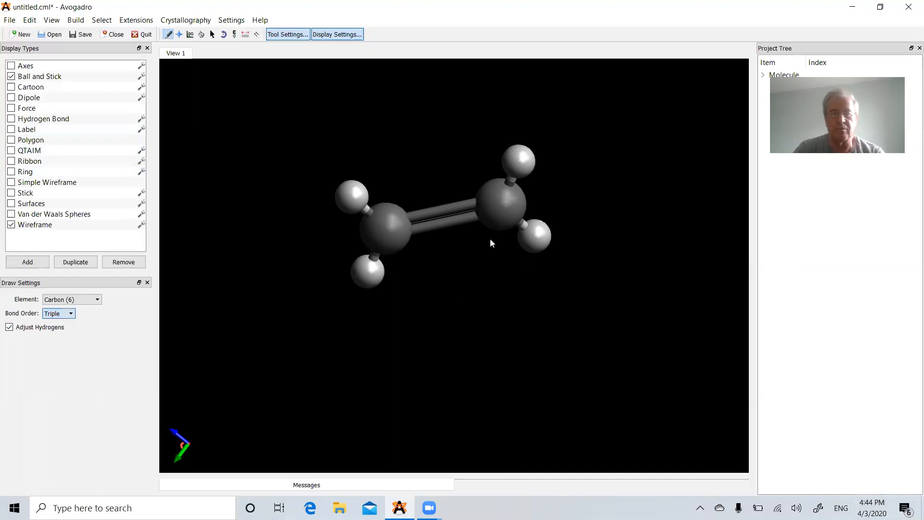
pyautogui.click(438, 215)
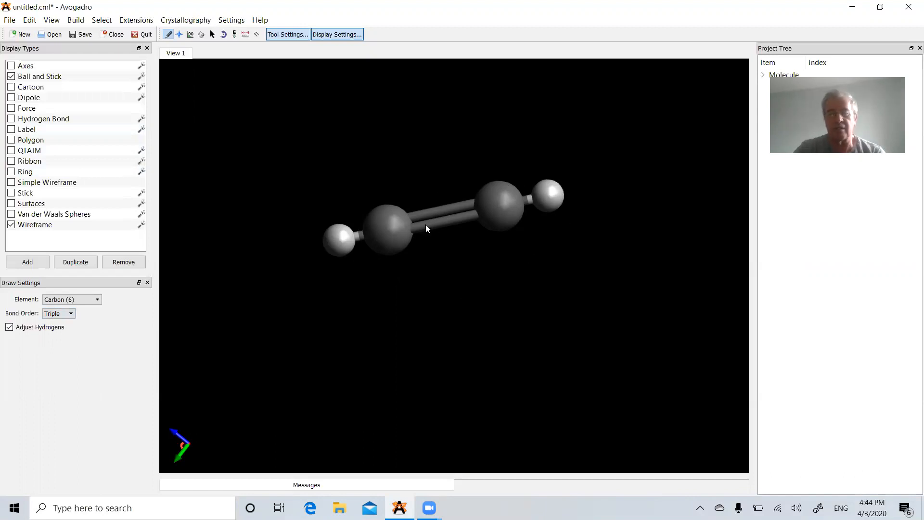
pyautogui.click(180, 34)
pyautogui.moveTo(452, 208); pyautogui.dragTo(480, 216)
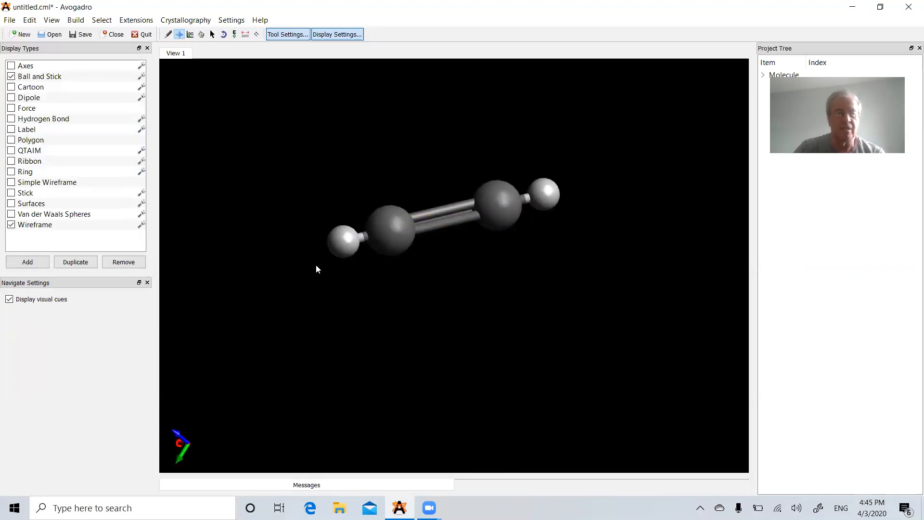
# Switch the drawing element to Nitrogen (7) and delete both carbon atoms of the molecule.
pyautogui.click(168, 35)
pyautogui.click(72, 300)
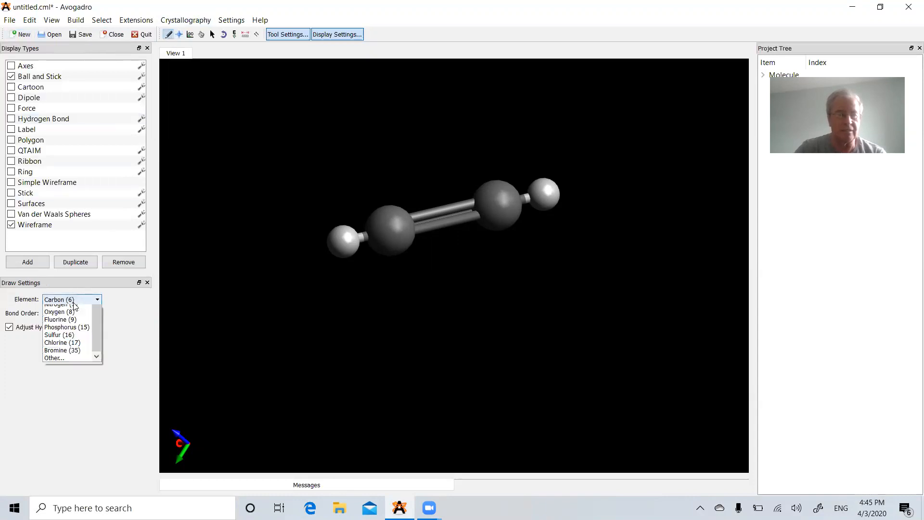
pyautogui.click(62, 325)
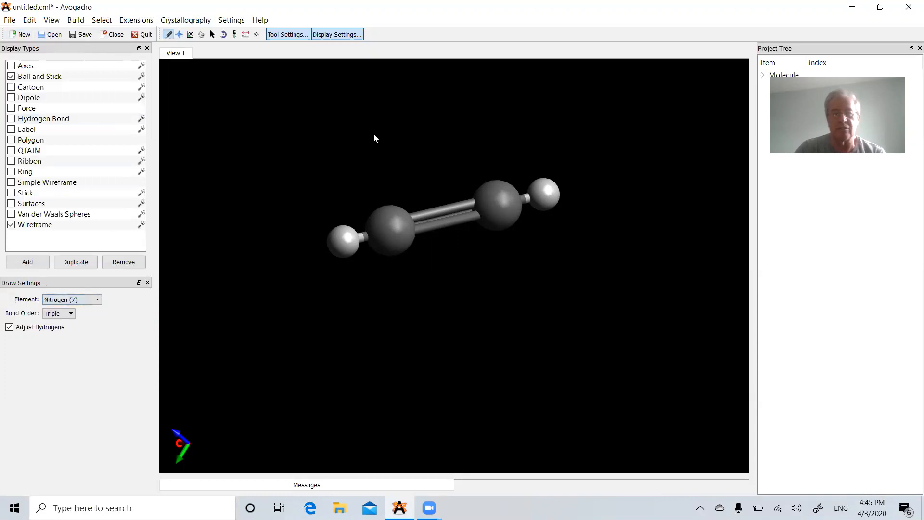
pyautogui.click(503, 207)
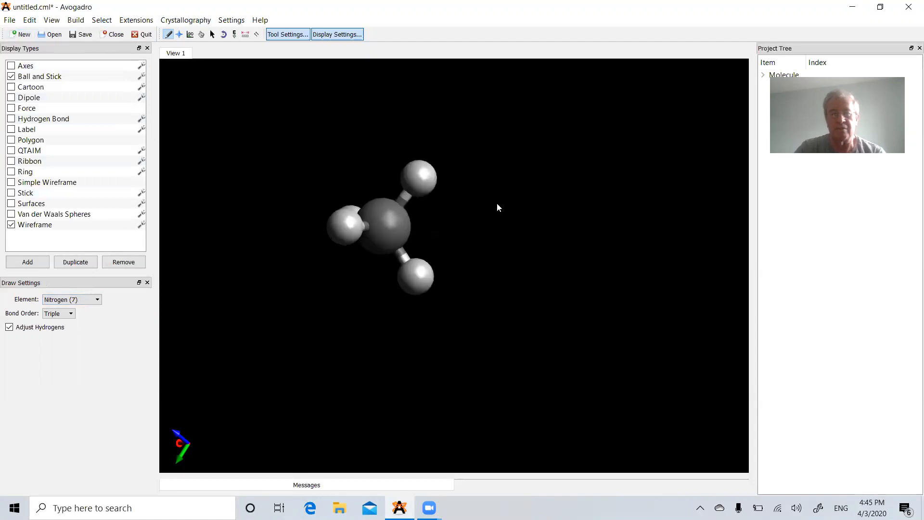
pyautogui.rightClick(389, 223)
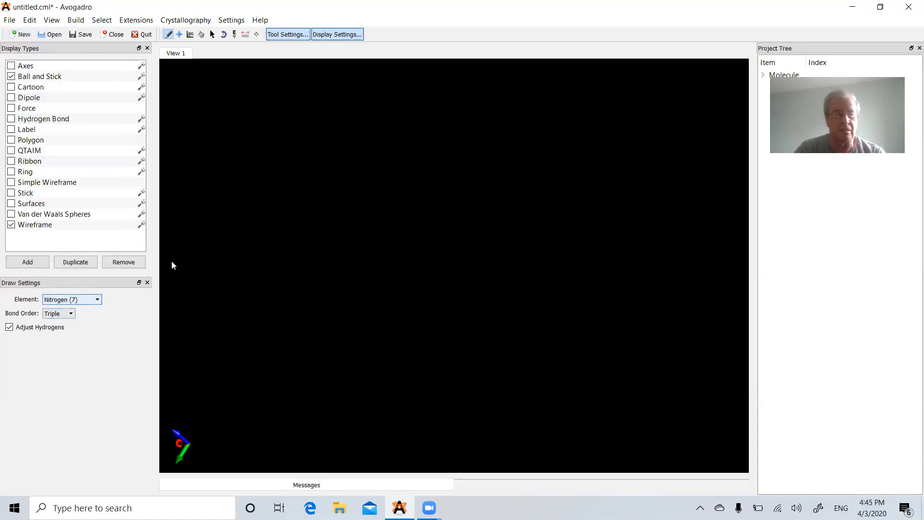
# Place a nitrogen atom and draw a second nitrogen joined to it by a clearly spaced Single bond.
pyautogui.click(354, 213)
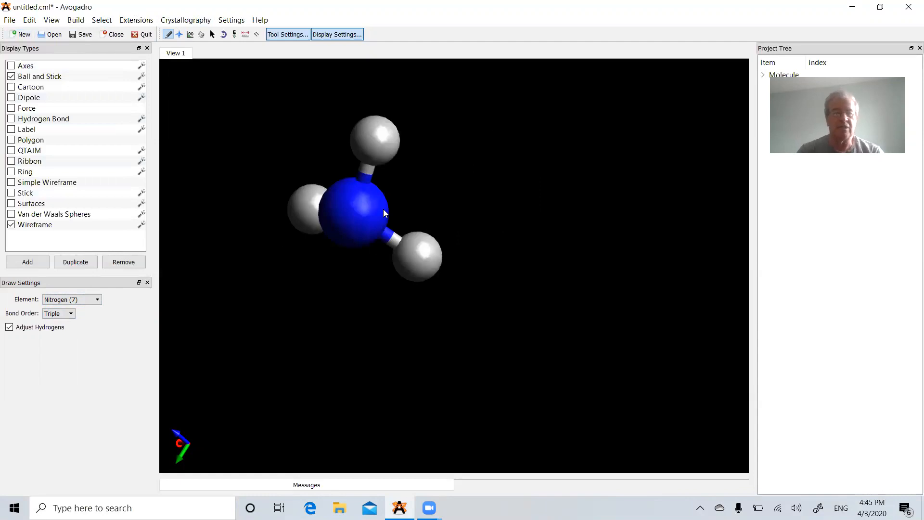
pyautogui.click(67, 313)
pyautogui.click(53, 320)
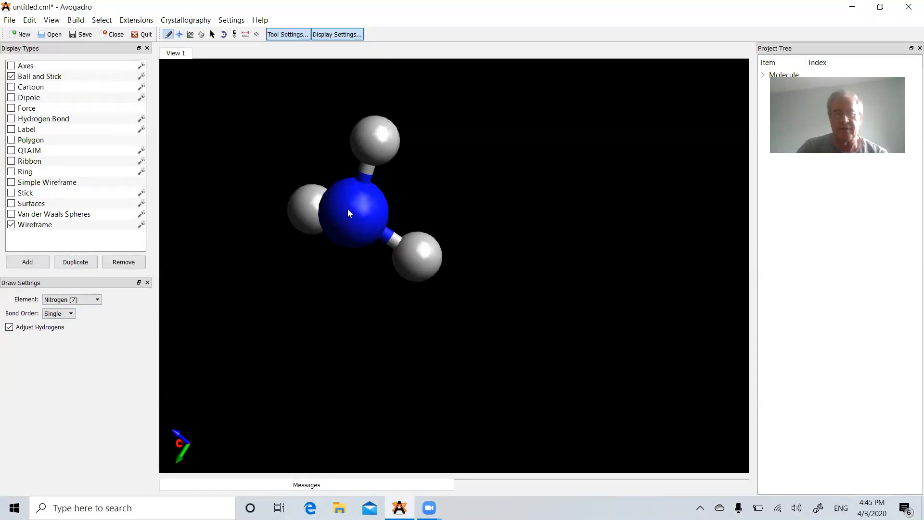
pyautogui.moveTo(355, 203); pyautogui.dragTo(397, 197)
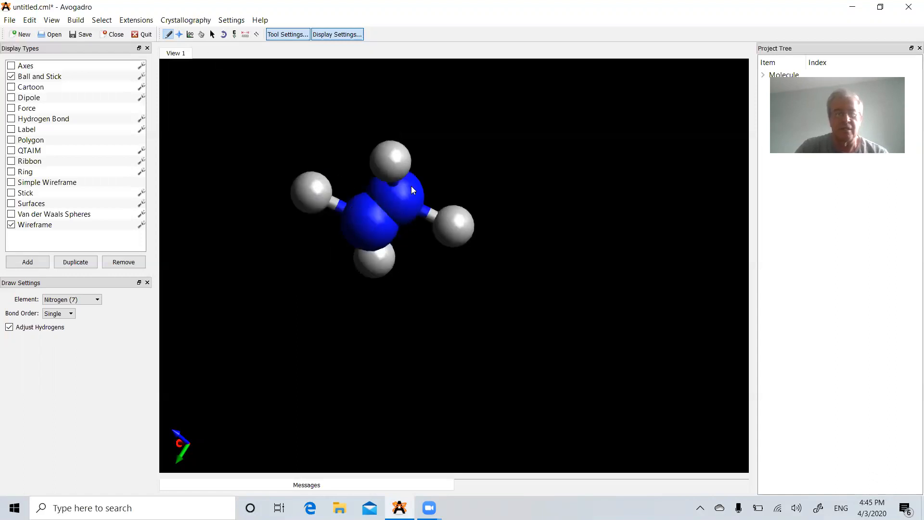
pyautogui.rightClick(405, 201)
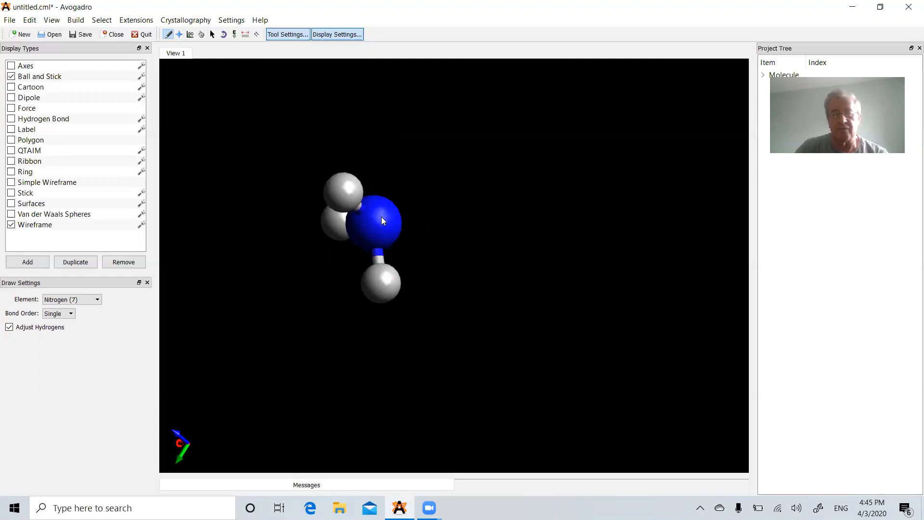
pyautogui.moveTo(383, 221)
pyautogui.mouseDown()
pyautogui.moveTo(487, 220)
pyautogui.moveTo(479, 213)
pyautogui.mouseUp()
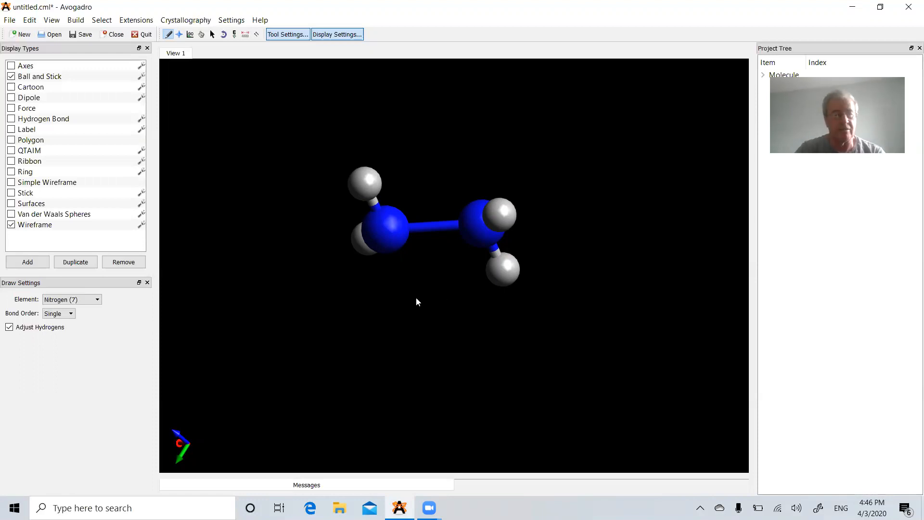
# Set the bond order to Triple and apply it to the nitrogen–nitrogen bond to form N2.
pyautogui.click(53, 314)
pyautogui.click(67, 342)
pyautogui.click(438, 225)
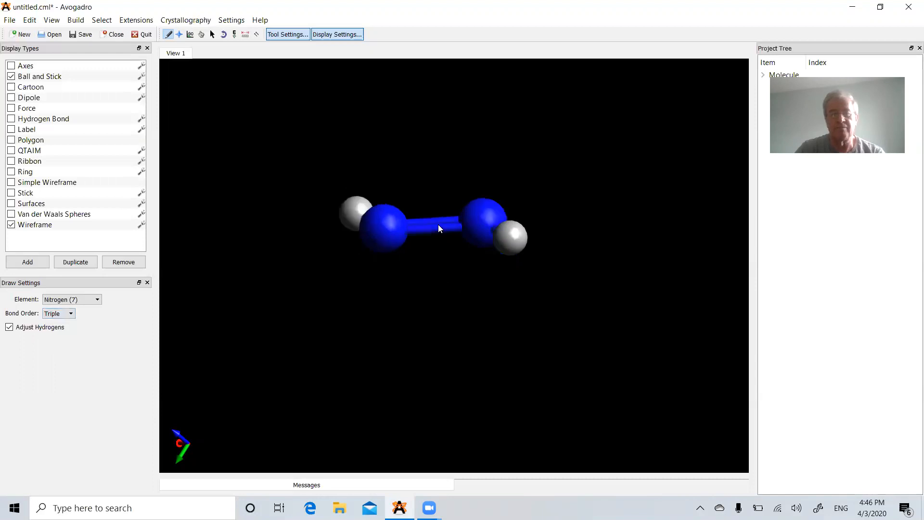
pyautogui.click(439, 224)
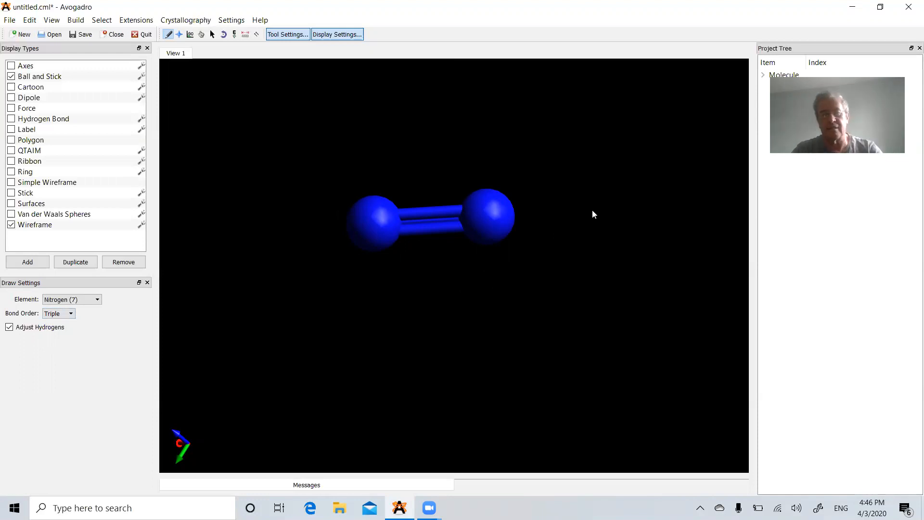
# Delete both nitrogen atoms to empty the view.
pyautogui.rightClick(493, 217)
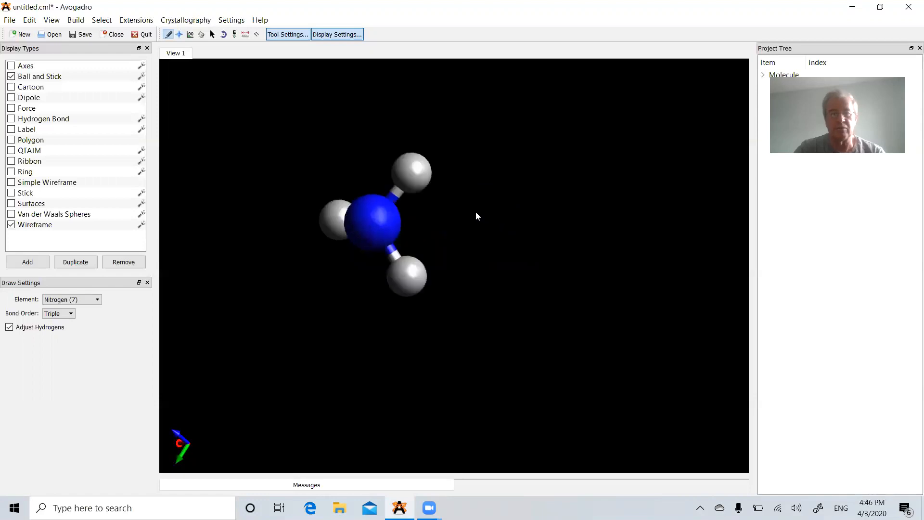
pyautogui.rightClick(367, 220)
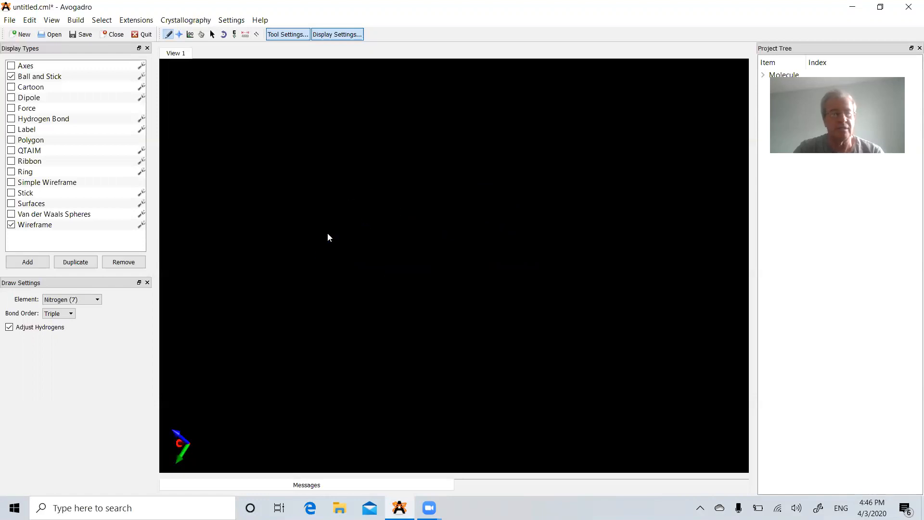
# Set the drawing element to Oxygen (8) and place one oxygen atom with its automatic hydrogens to form water.
pyautogui.click(77, 300)
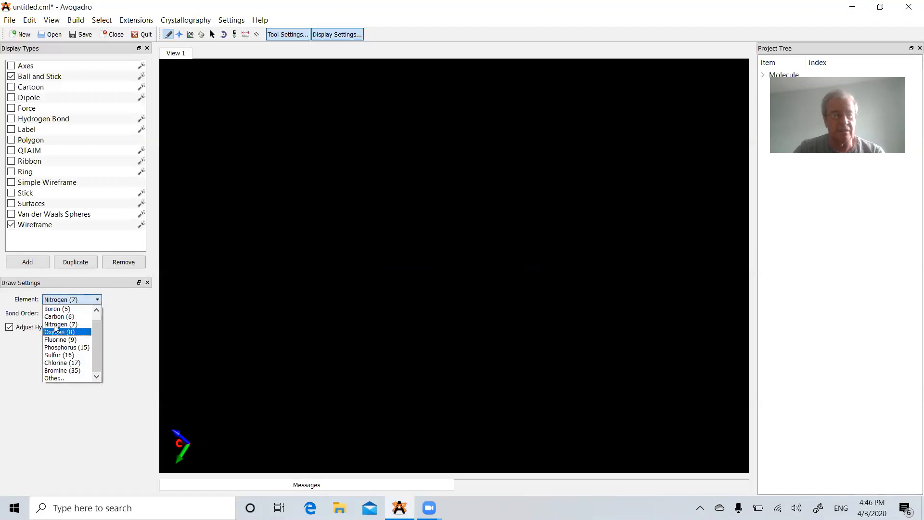
pyautogui.click(56, 332)
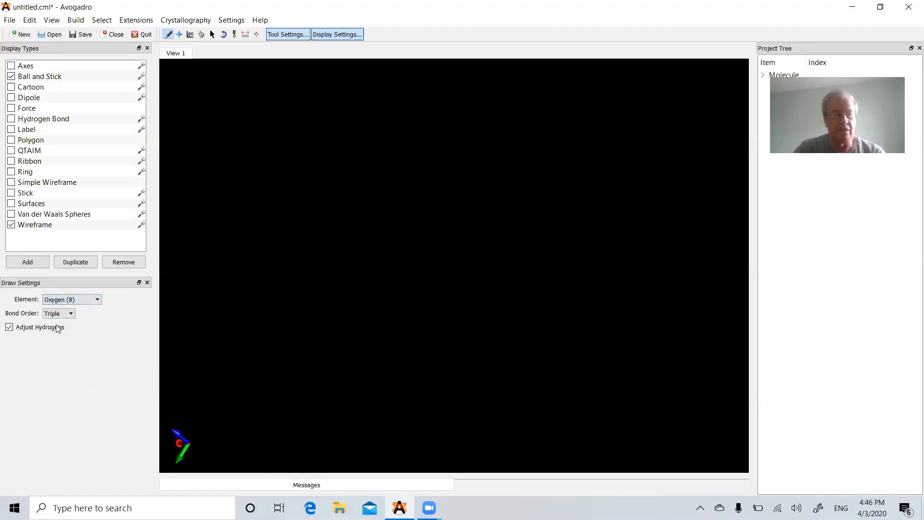
pyautogui.scroll(-2, 58, 313)
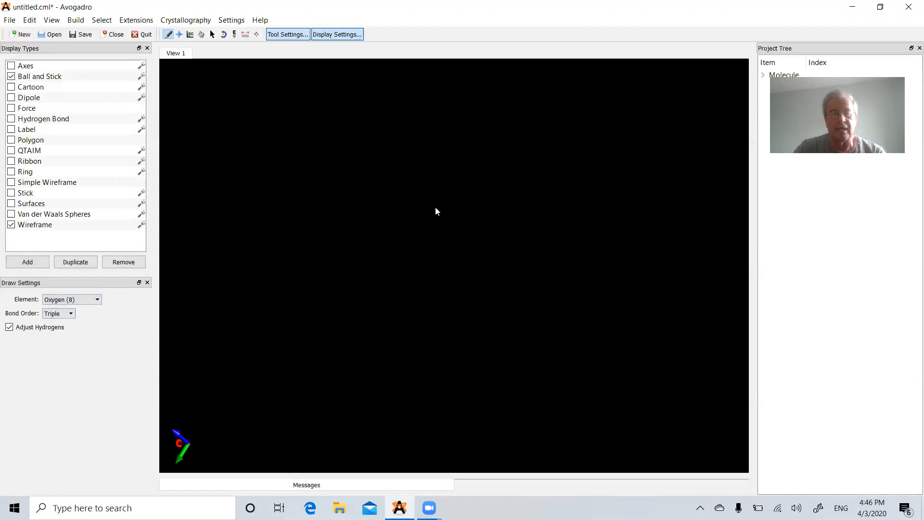
pyautogui.click(426, 215)
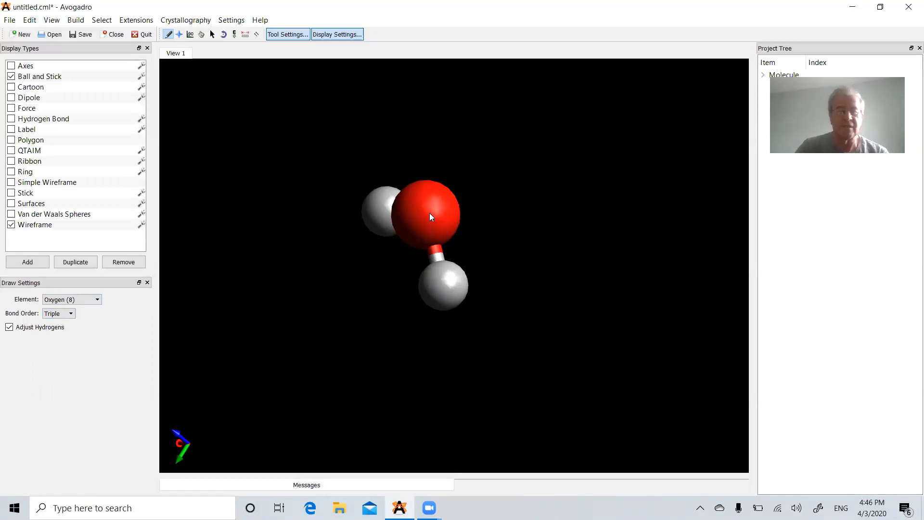
pyautogui.click(179, 34)
pyautogui.moveTo(399, 202); pyautogui.dragTo(446, 216)
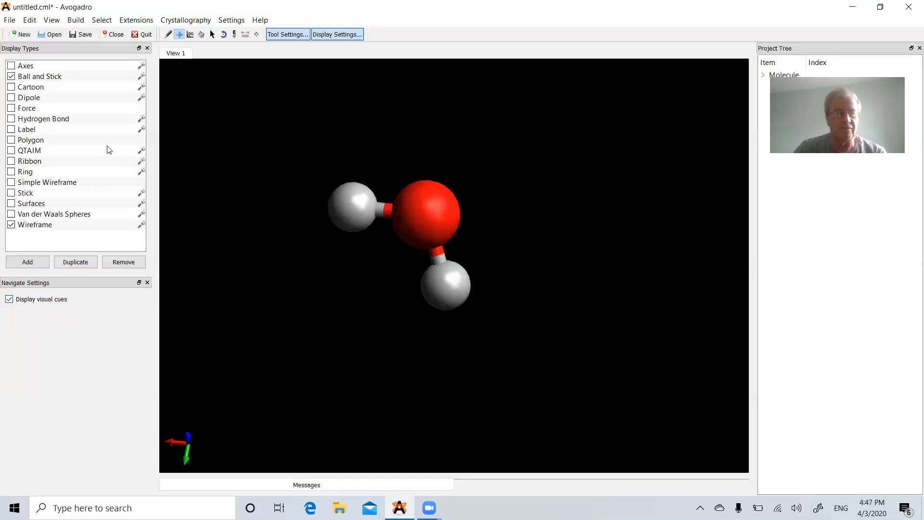
# Set the bond order to Double and draw a second oxygen from the water's oxygen atom to form O2.
pyautogui.click(168, 34)
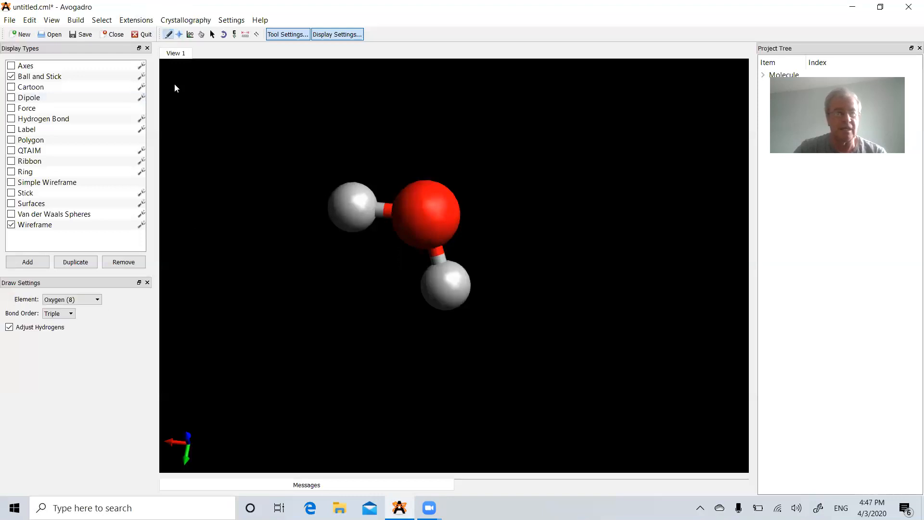
pyautogui.click(53, 314)
pyautogui.click(53, 331)
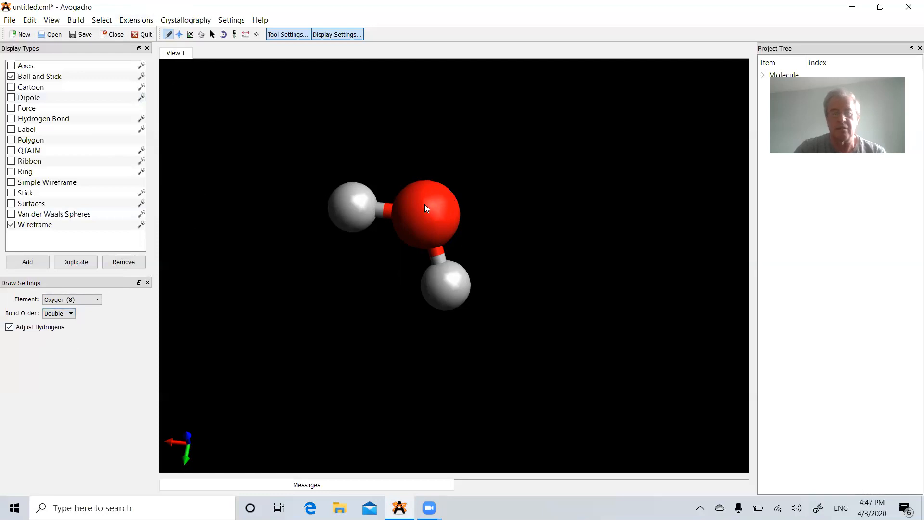
pyautogui.moveTo(428, 206); pyautogui.dragTo(537, 215)
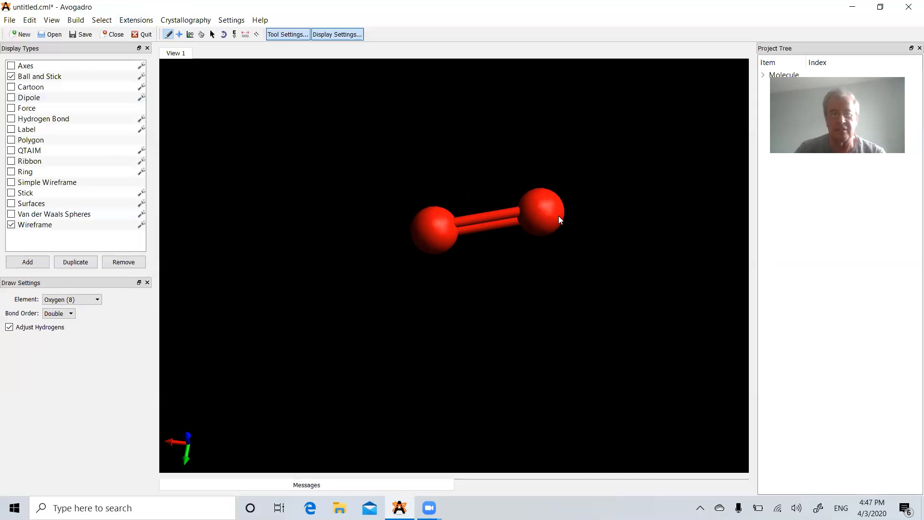
# Delete both oxygen atoms and turn off Adjust Hydrogens for drawing.
pyautogui.rightClick(541, 210)
pyautogui.rightClick(415, 198)
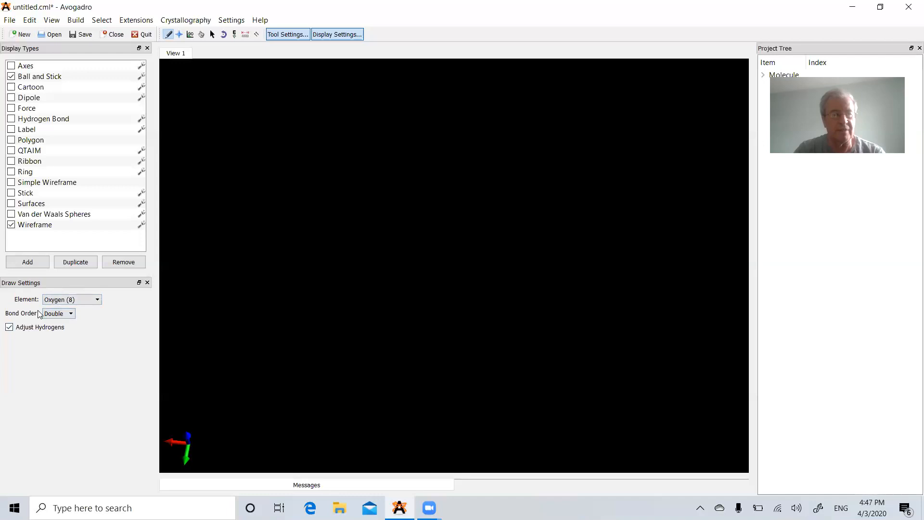
pyautogui.click(10, 327)
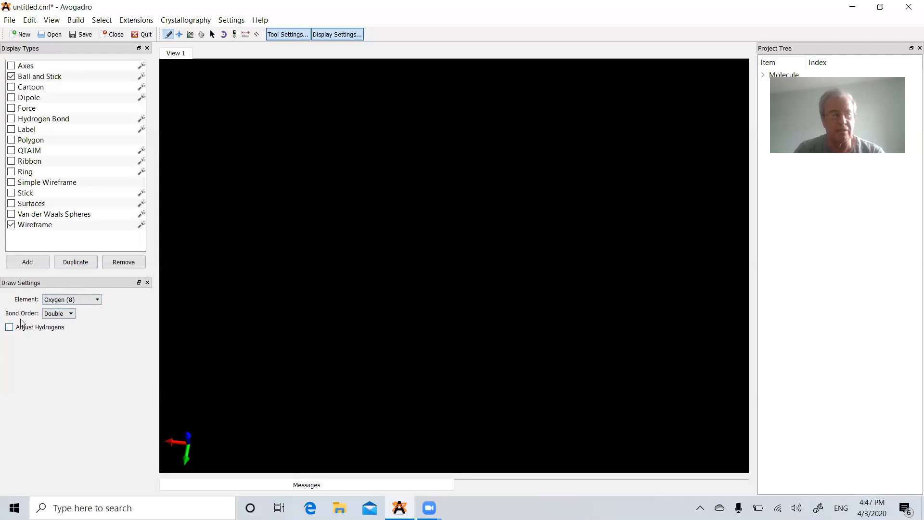
# Place a Carbon (6) atom in the upper middle of the view, and undo the double-bonded second carbon drawn from it.
pyautogui.click(72, 299)
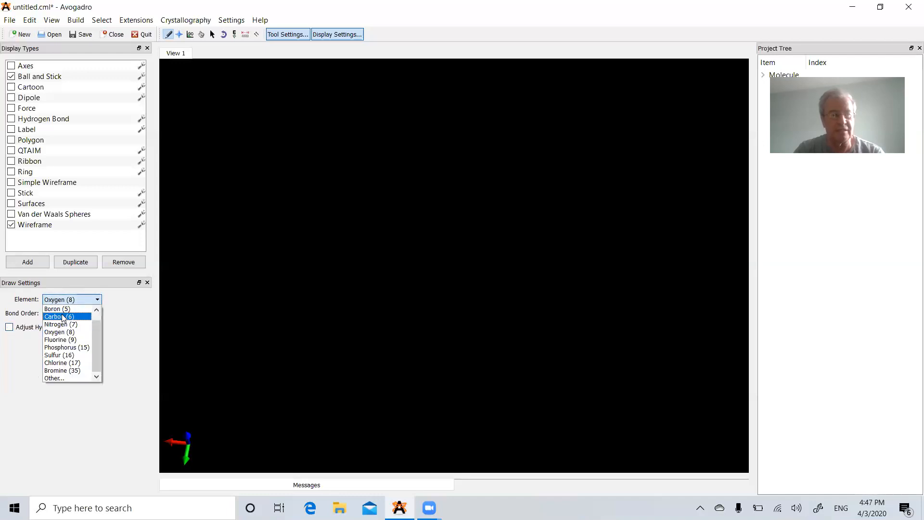
pyautogui.click(62, 316)
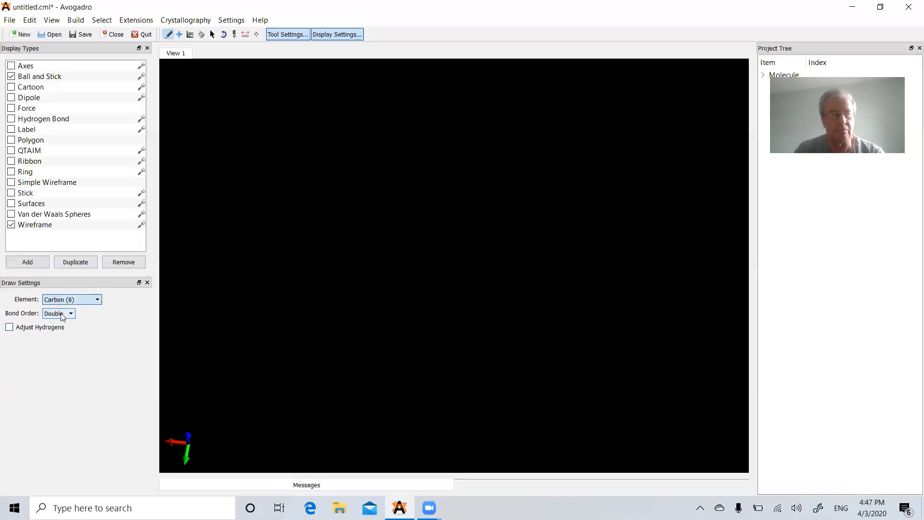
pyautogui.click(458, 143)
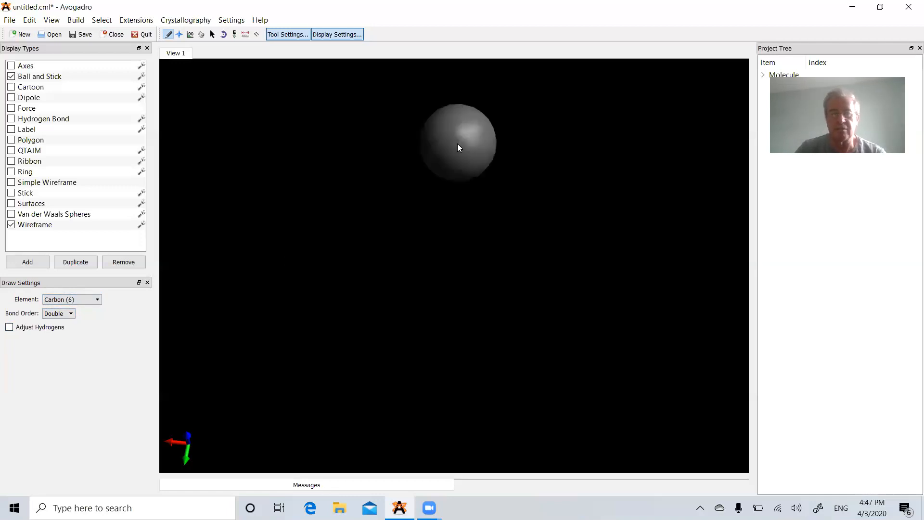
pyautogui.moveTo(495, 186); pyautogui.dragTo(526, 241)
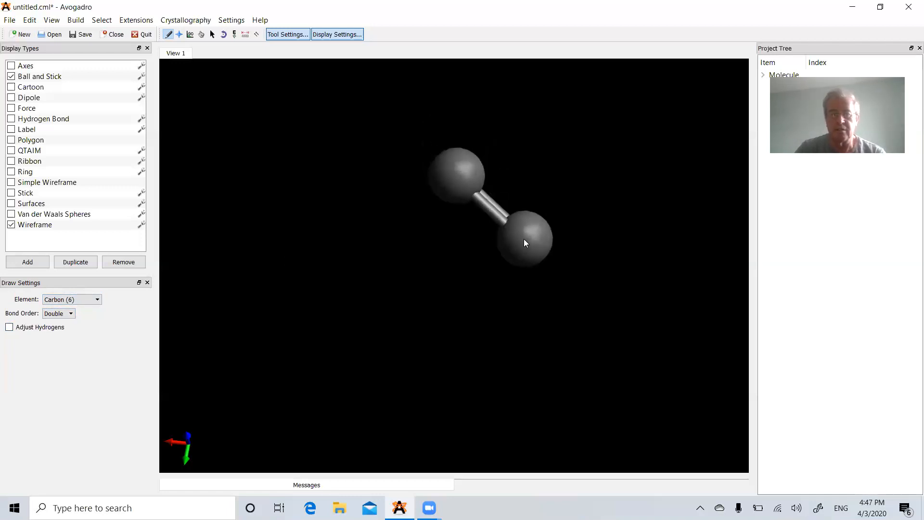
pyautogui.hotkey('ctrl', 'z')
# Set the bond order to Single and draw a closed ring of six carbons starting and ending at the existing atom.
pyautogui.click(60, 313)
pyautogui.click(59, 322)
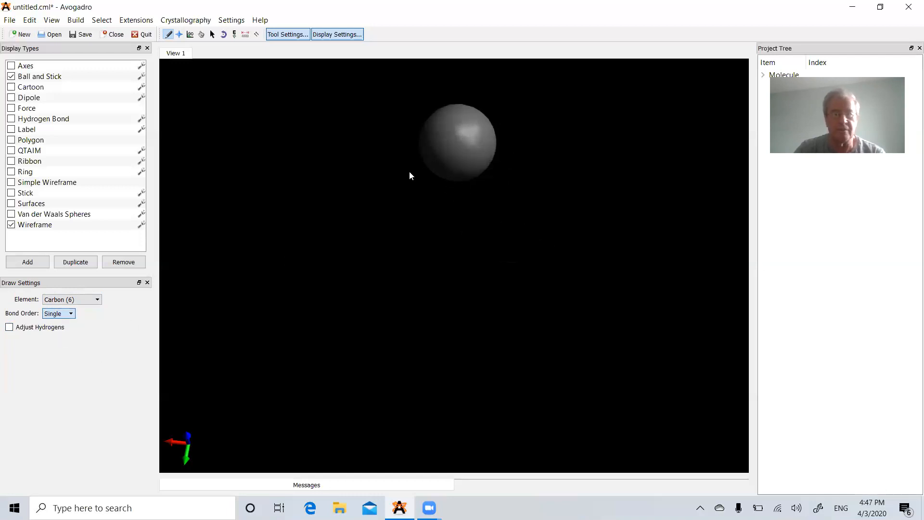
pyautogui.moveTo(467, 149)
pyautogui.mouseDown()
pyautogui.moveTo(514, 231)
pyautogui.moveTo(504, 327)
pyautogui.moveTo(497, 342)
pyautogui.moveTo(424, 378)
pyautogui.moveTo(405, 376)
pyautogui.mouseUp()
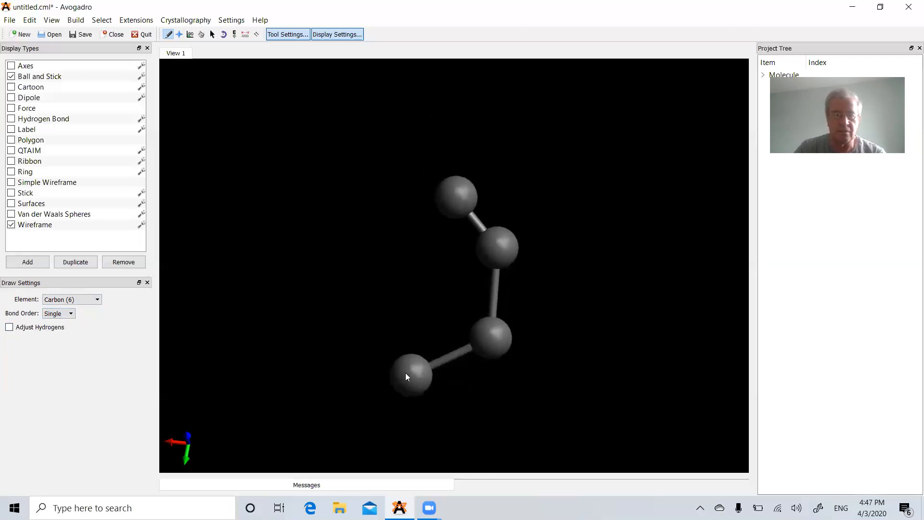
pyautogui.moveTo(374, 336)
pyautogui.mouseDown()
pyautogui.moveTo(362, 315)
pyautogui.moveTo(353, 245)
pyautogui.moveTo(459, 194)
pyautogui.mouseUp()
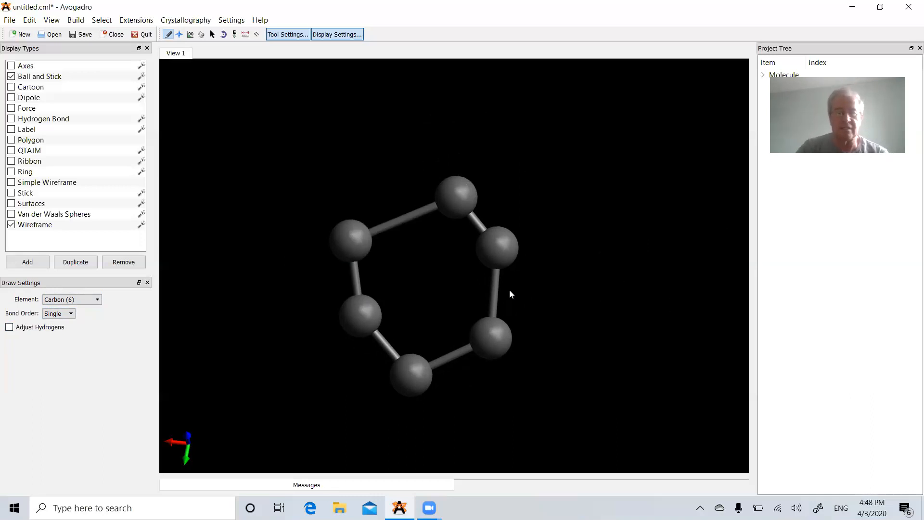
# Set the bond order to Double and apply it to three alternating bonds of the six-carbon ring.
pyautogui.click(51, 314)
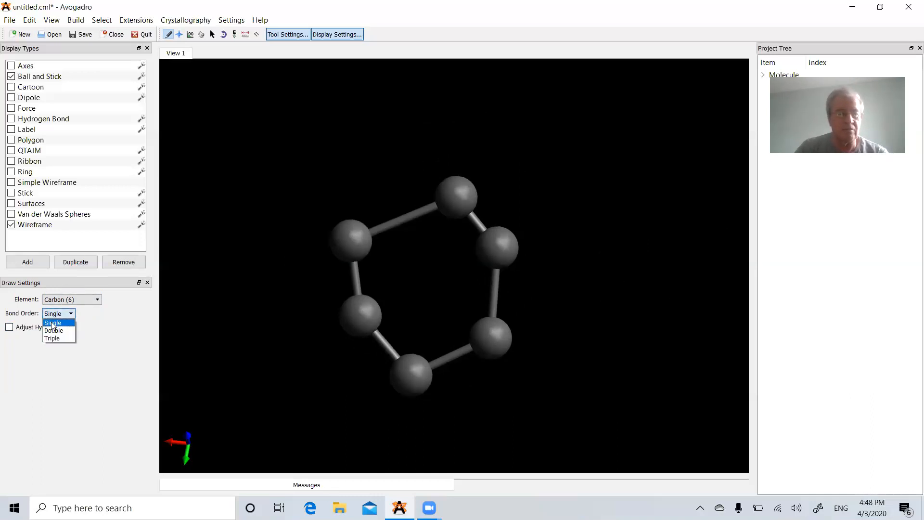
pyautogui.click(49, 331)
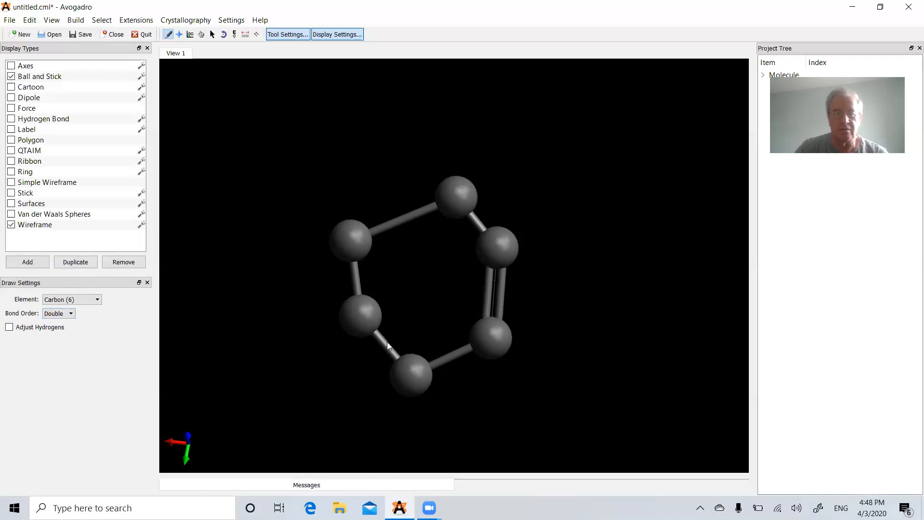
pyautogui.click(403, 219)
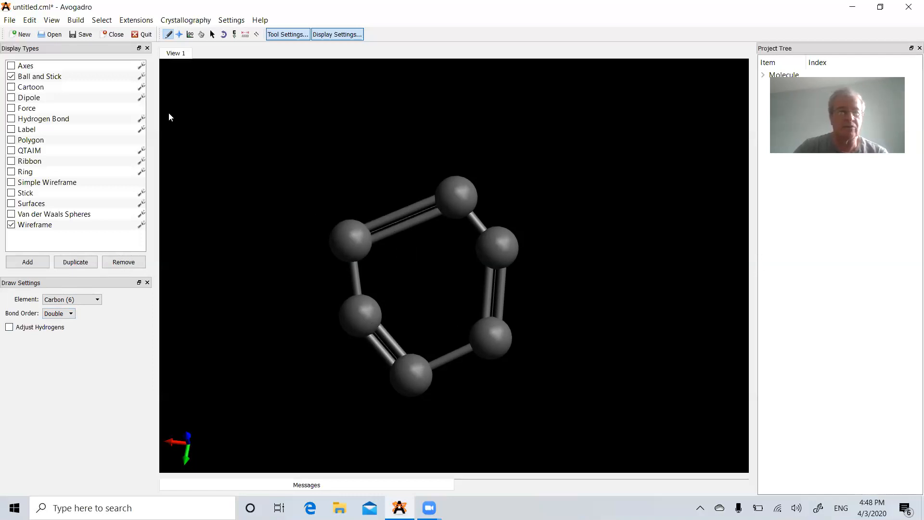
# Add hydrogens to the carbon ring and optimize its geometry to form benzene.
pyautogui.click(75, 22)
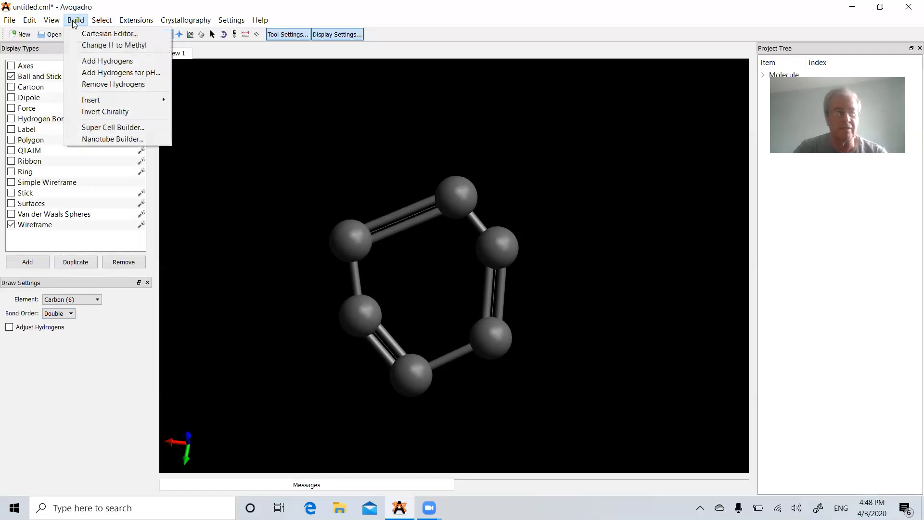
pyautogui.click(100, 63)
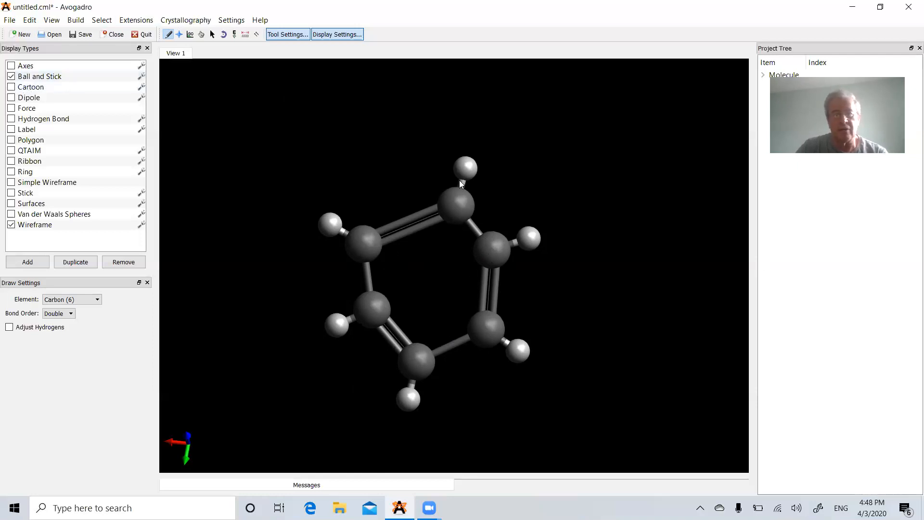
pyautogui.click(136, 22)
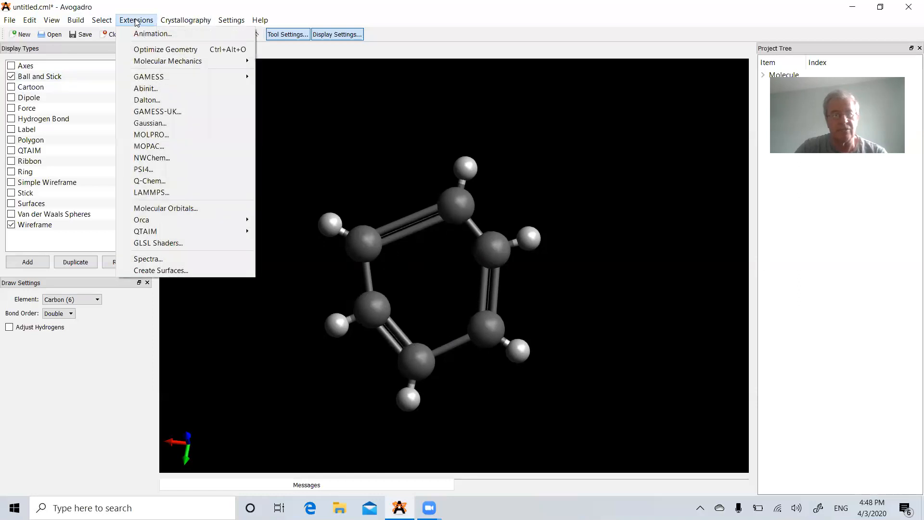
pyautogui.click(149, 49)
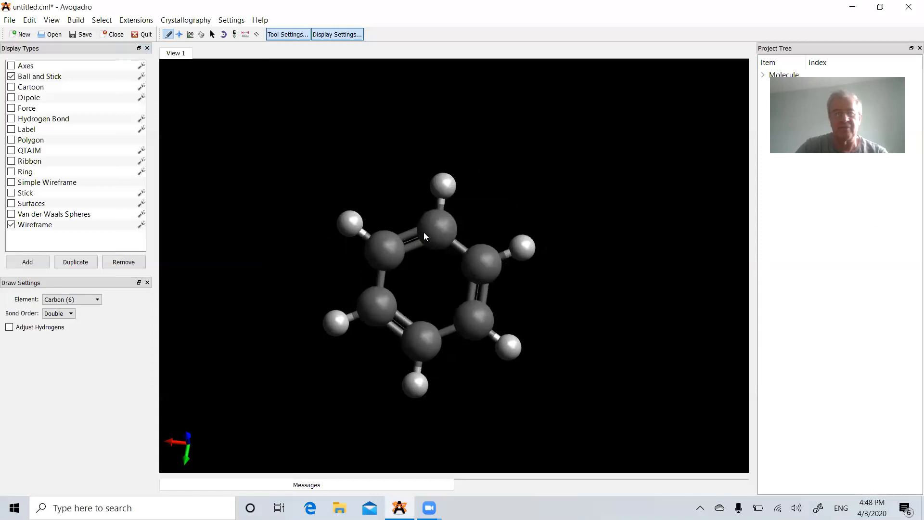
# Select only the rightmost hydrogen of the benzene ring and change it to a methyl group.
pyautogui.click(179, 34)
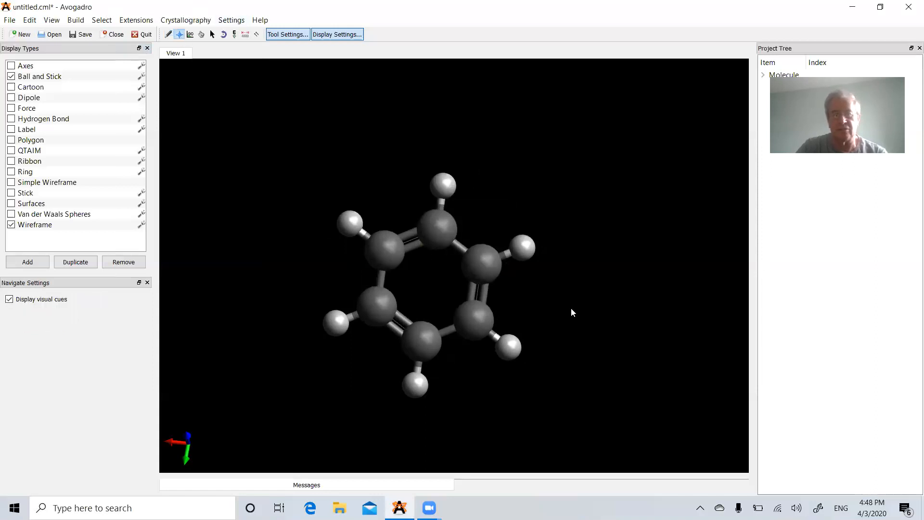
pyautogui.moveTo(451, 248); pyautogui.dragTo(520, 294)
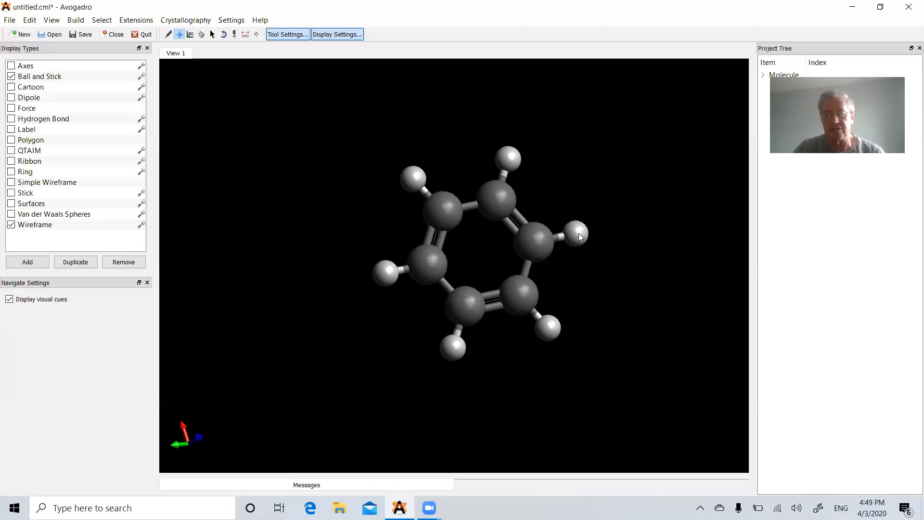
pyautogui.click(212, 35)
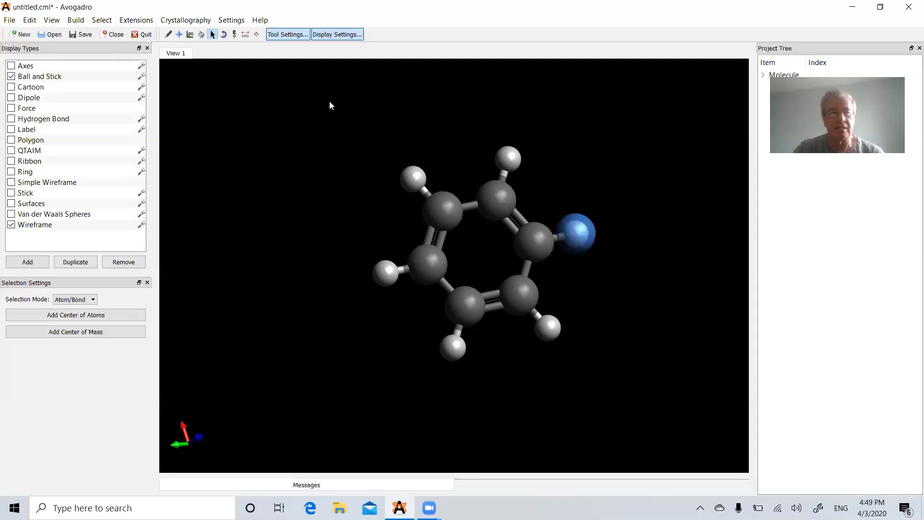
pyautogui.click(75, 22)
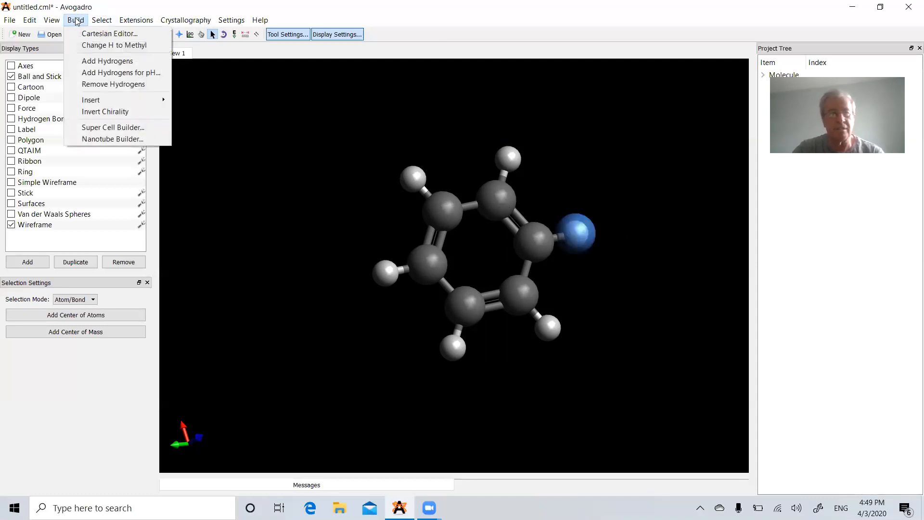
pyautogui.click(95, 47)
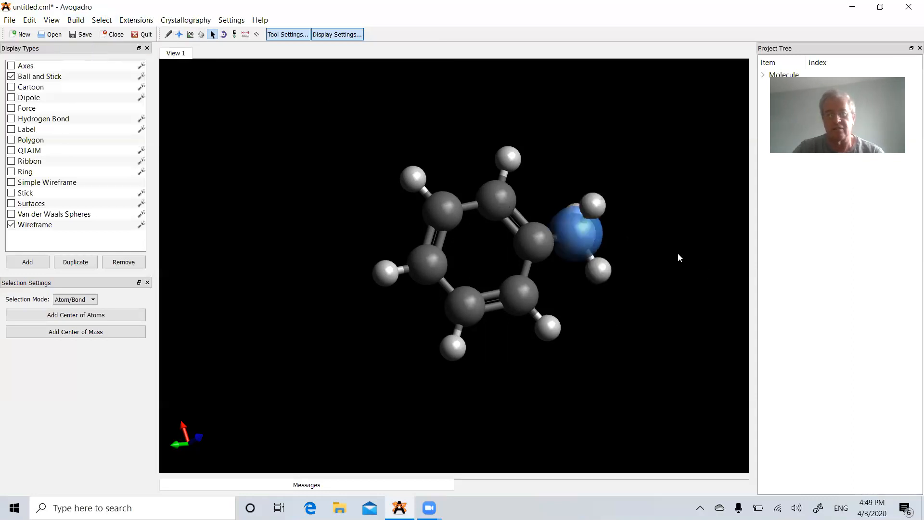